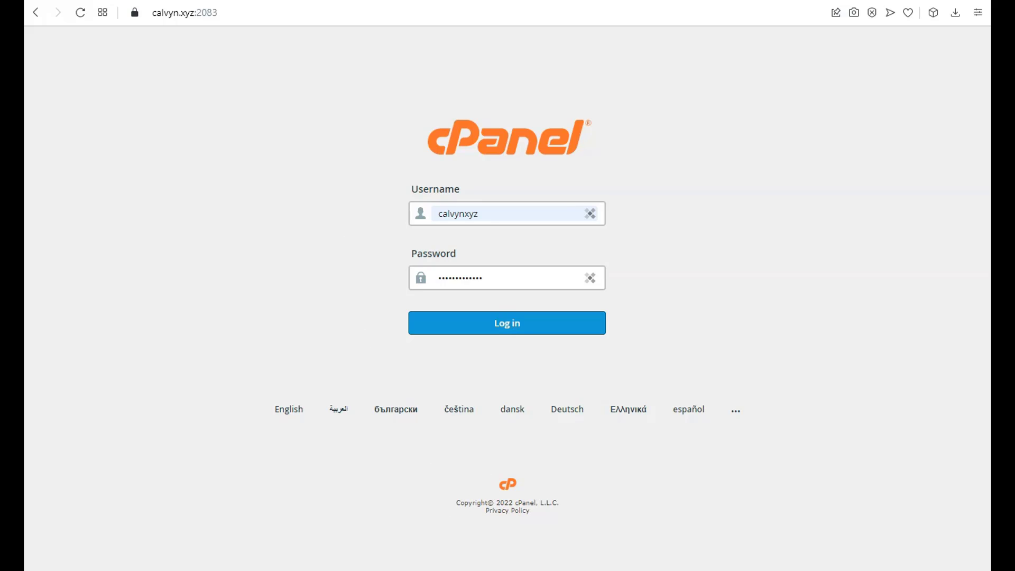
Log in to the hosting account with the filled-in credentials and open the File Manager.
left_click(507, 330)
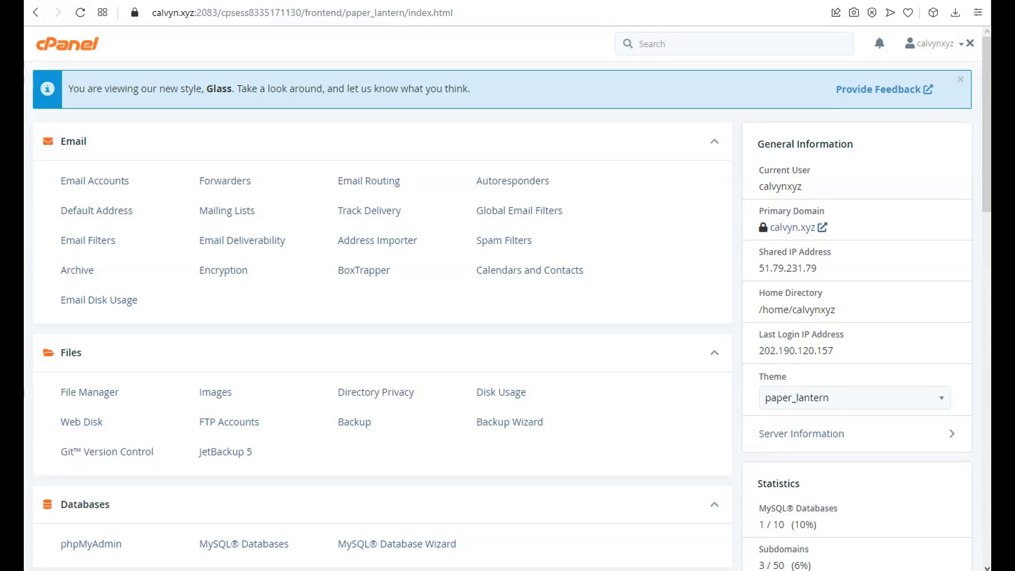
left_click(99, 395)
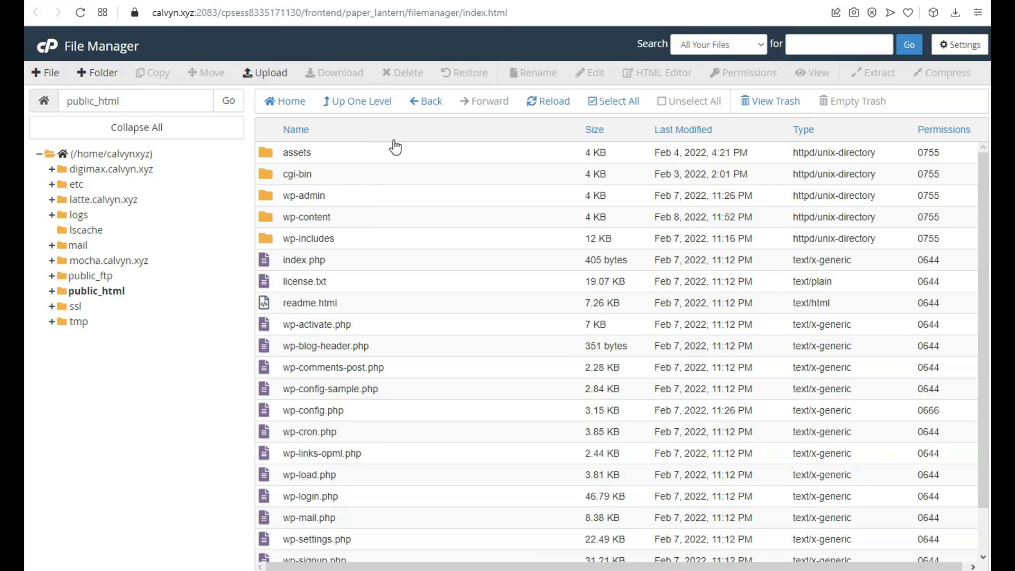
Permanently delete all files and folders in public_html, skipping the trash.
left_click(603, 101)
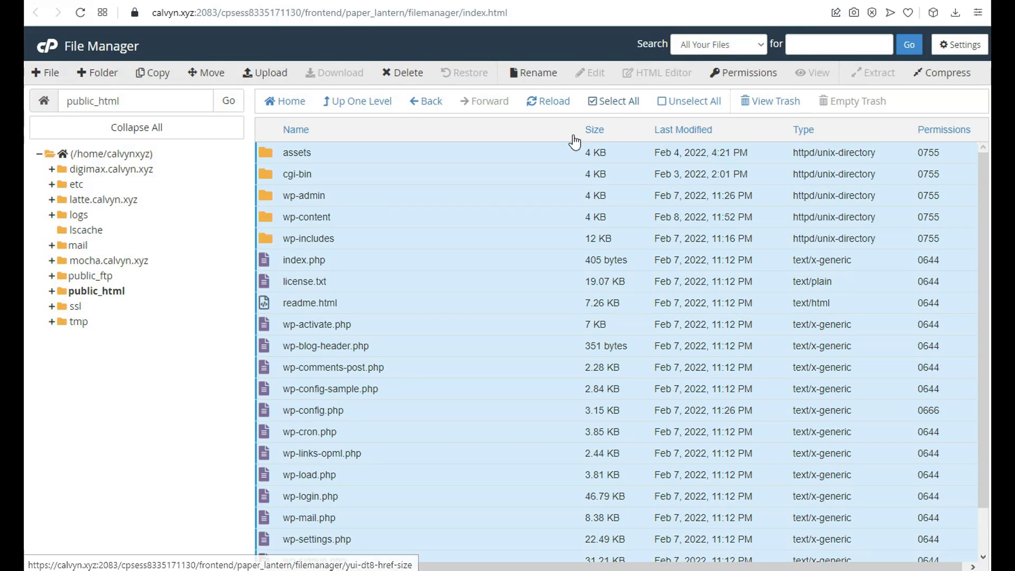
left_click(401, 73)
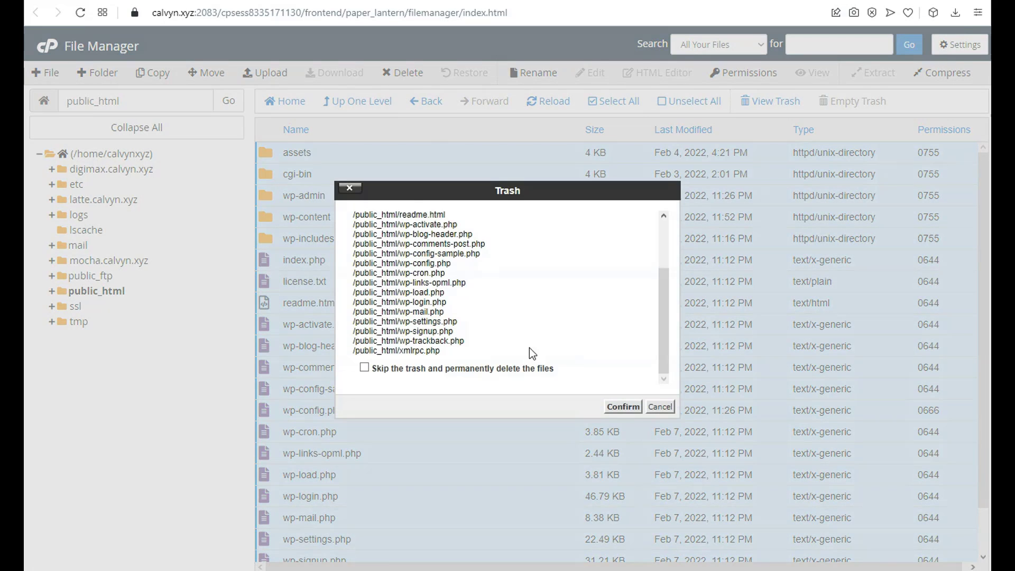
left_click(365, 369)
left_click(617, 408)
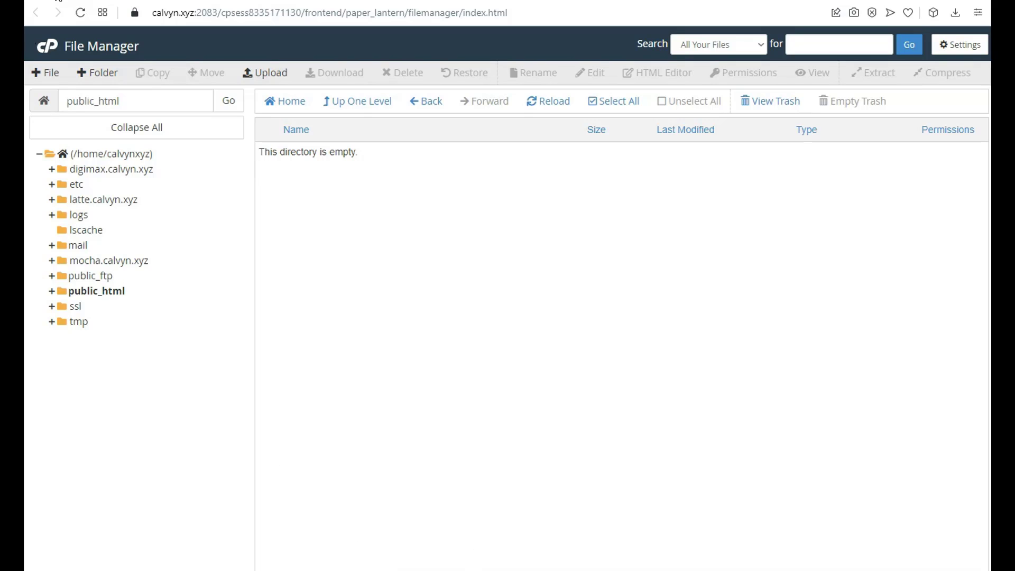
Return to the cPanel home page and permanently delete the MySQL database calvynxyz_wordpress.
left_click(254, 1)
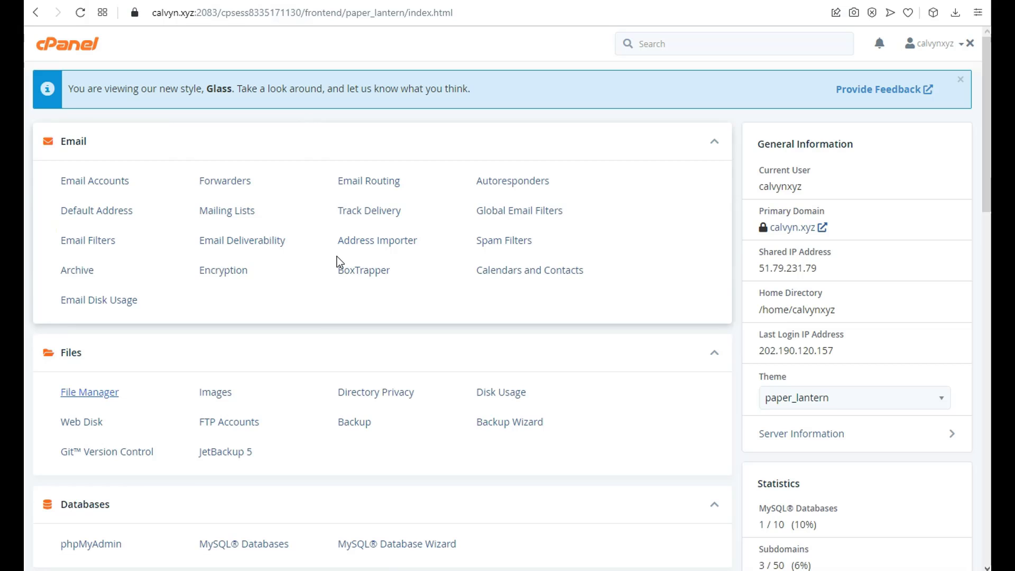
scroll(337, 256, "down", 1)
scroll(338, 256, "down", 3)
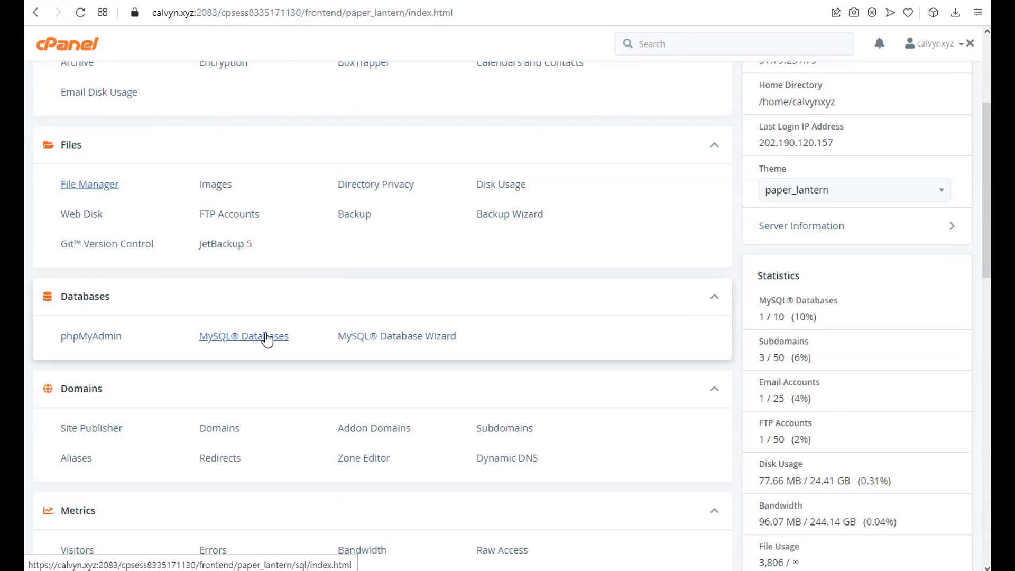
left_click(289, 336)
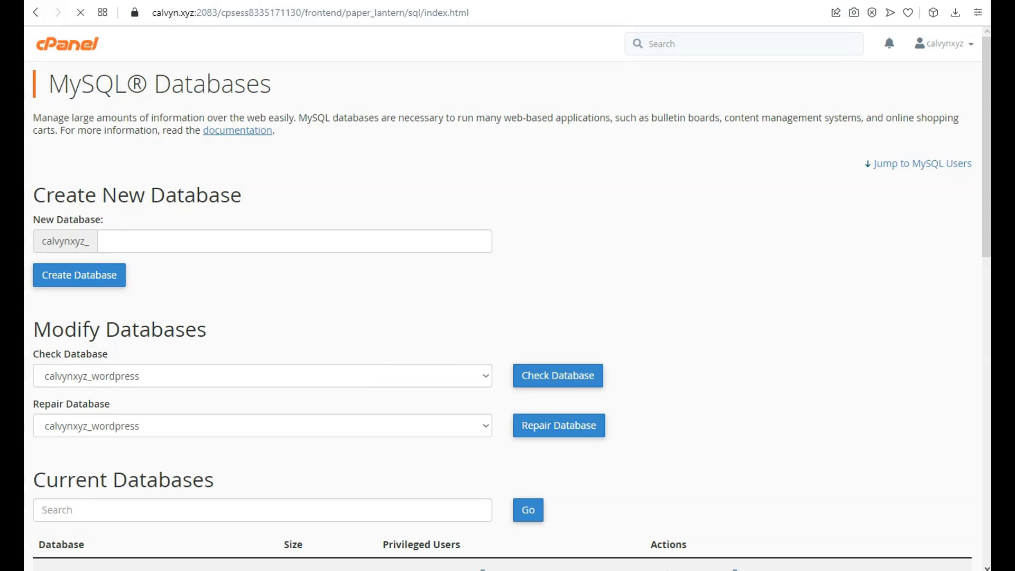
scroll(741, 321, "down", 4)
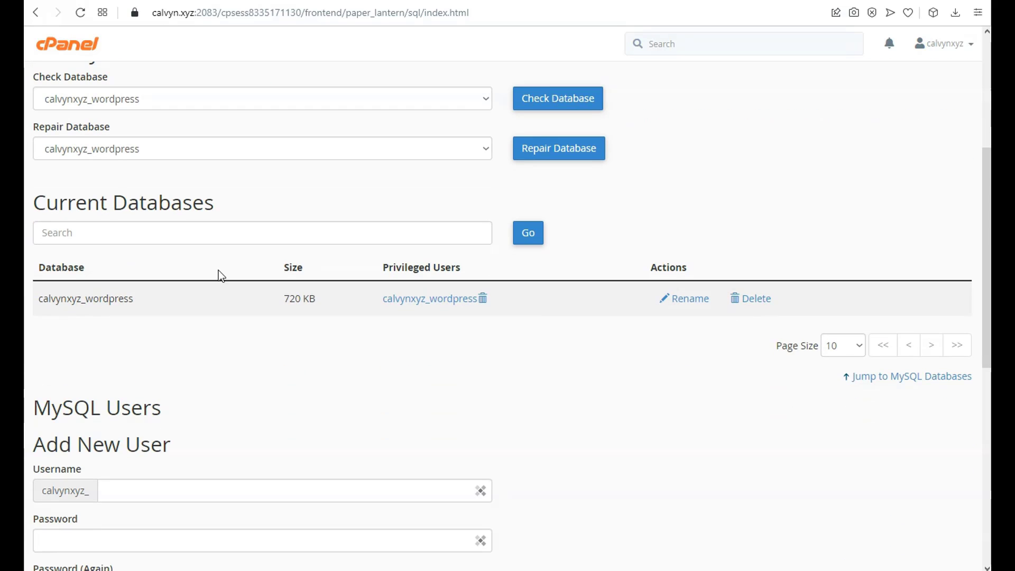
left_click(752, 297)
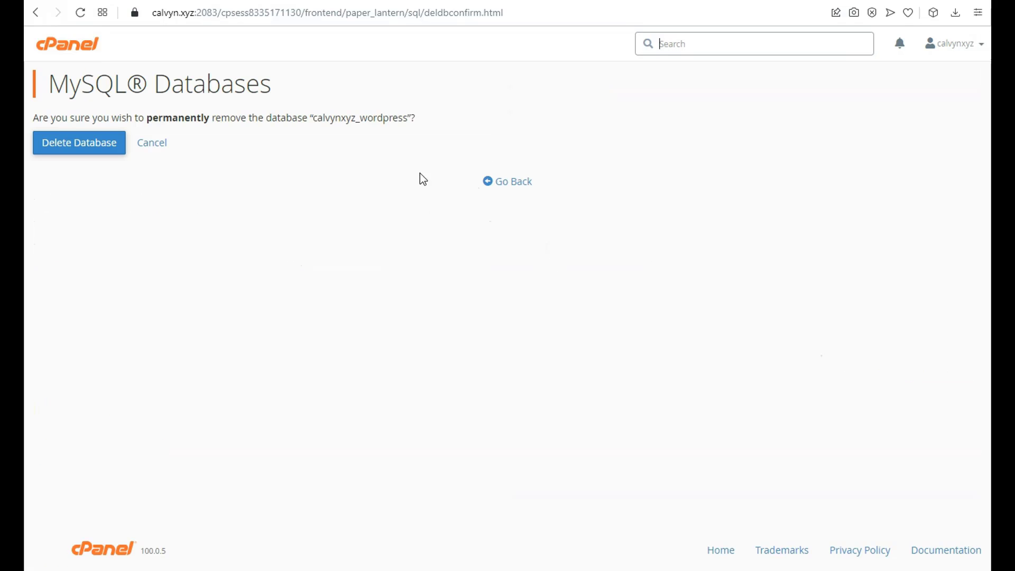
left_click(61, 150)
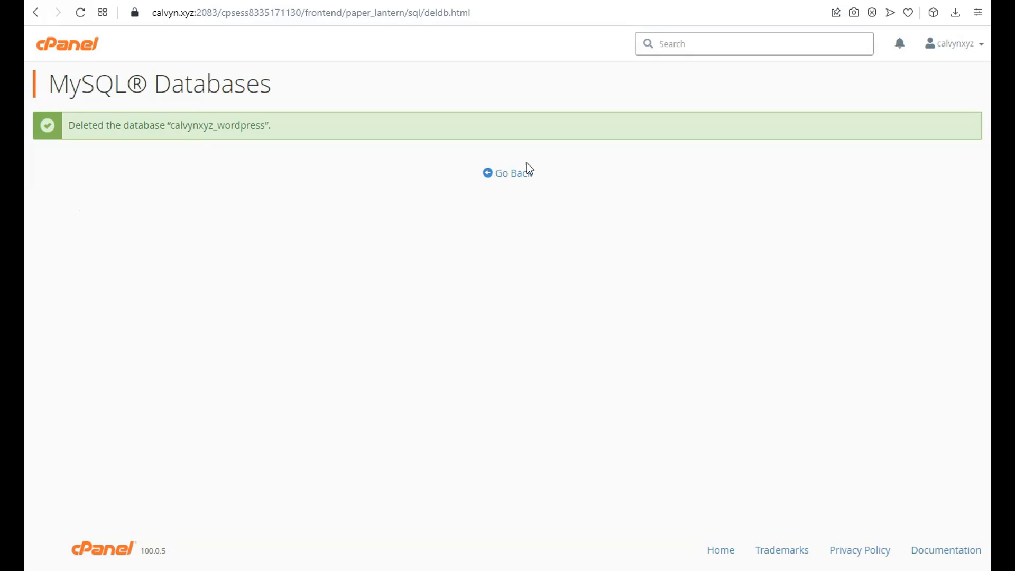
Go back to the MySQL Databases page and delete the MySQL user calvynxyz_wordpress.
left_click(516, 175)
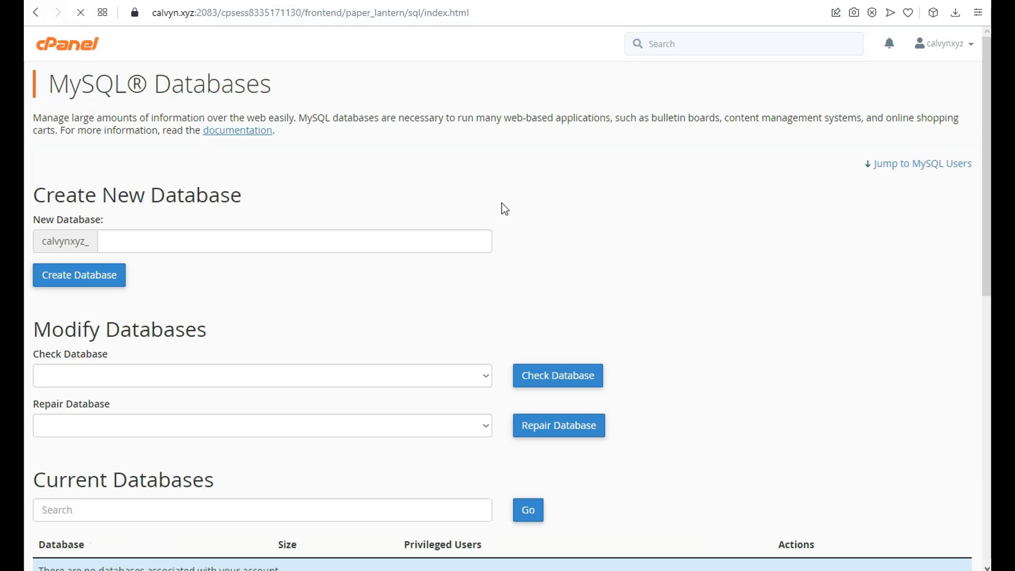
scroll(547, 261, "down", 10)
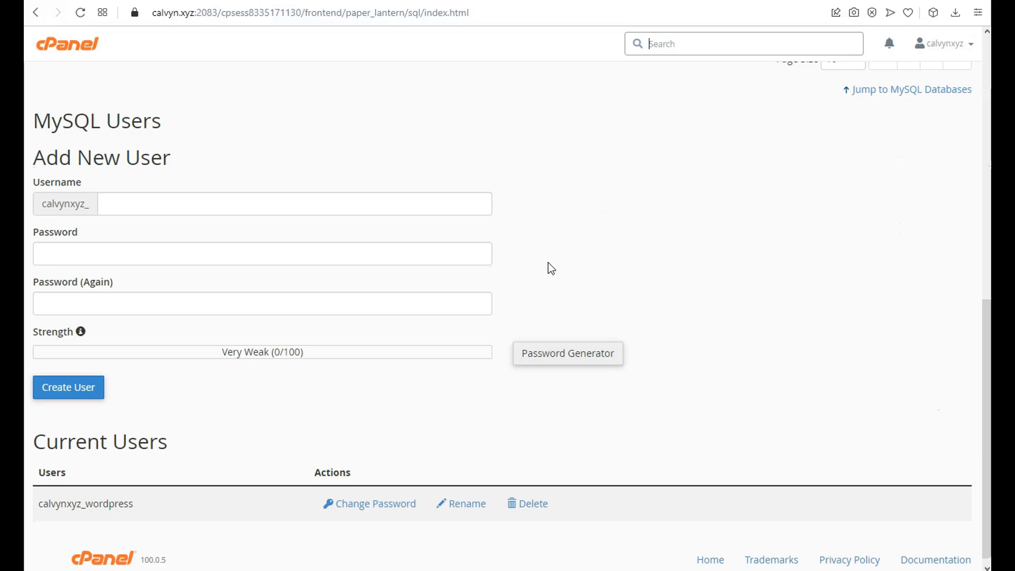
left_click(528, 495)
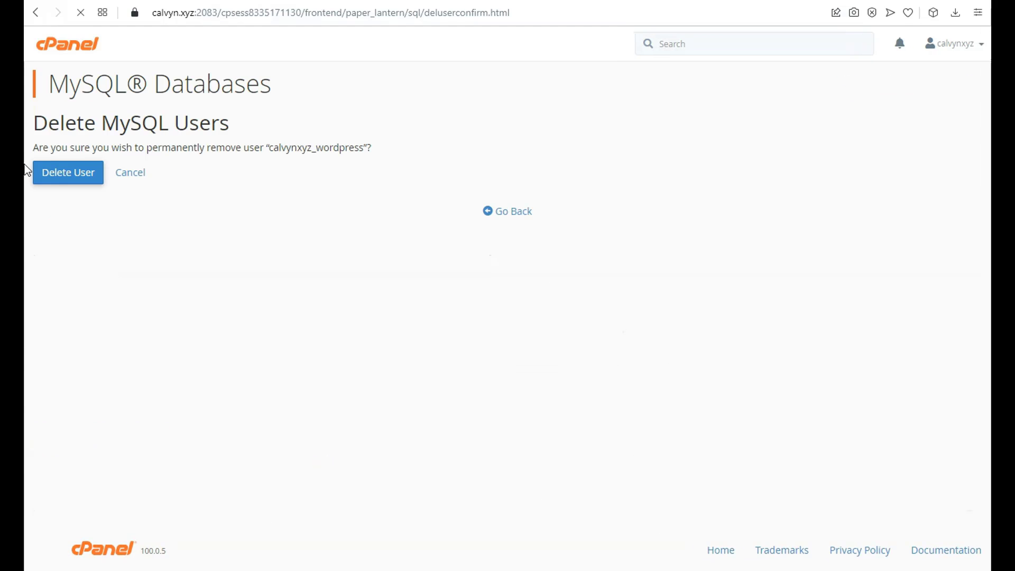
left_click(54, 174)
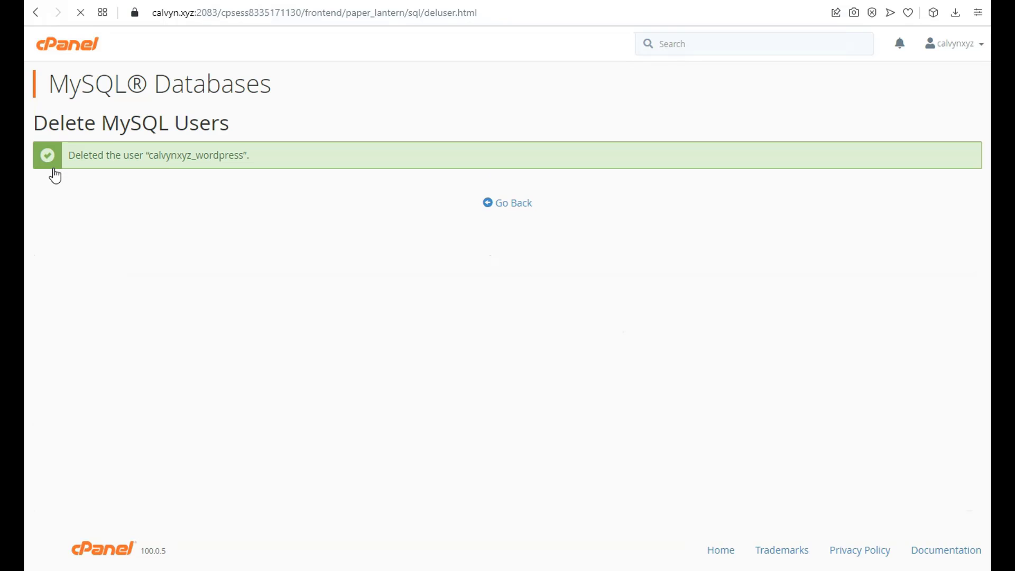
Return to the MySQL Databases page and review the Current Databases and Current Users lists.
left_click(520, 205)
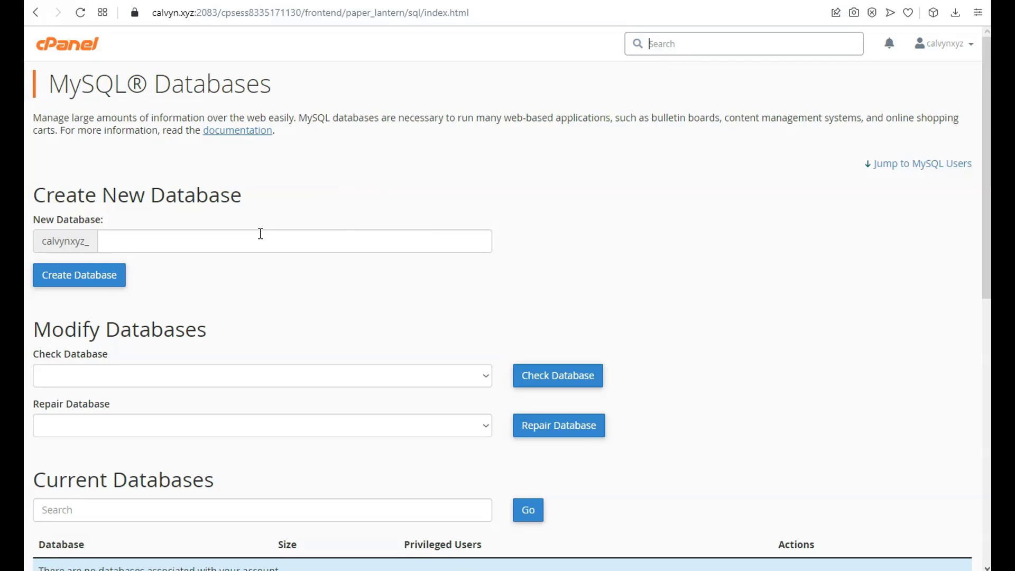
scroll(264, 233, "down", 5)
scroll(306, 195, "down", 3)
scroll(222, 213, "down", 3)
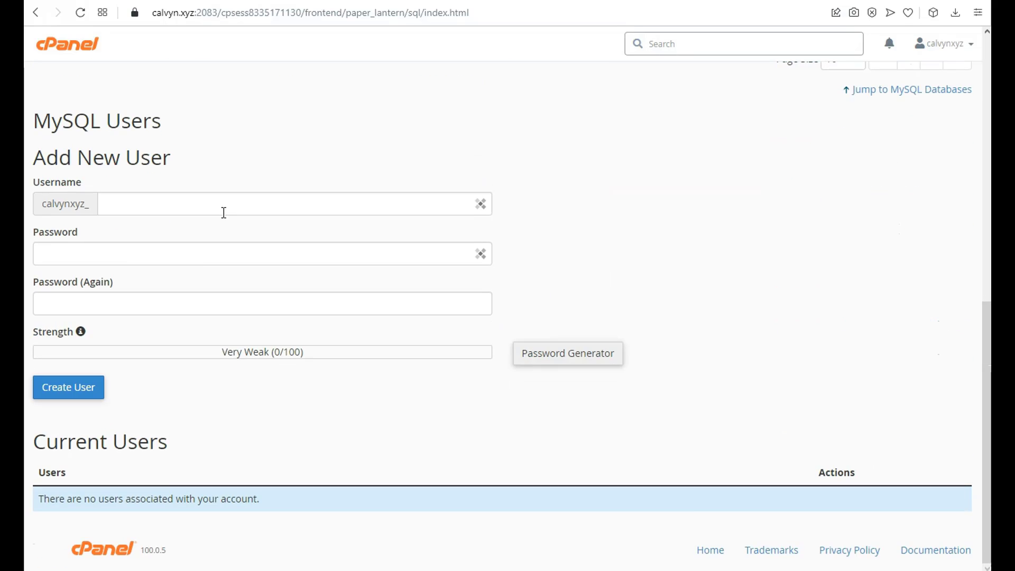
scroll(402, 401, "up", 7)
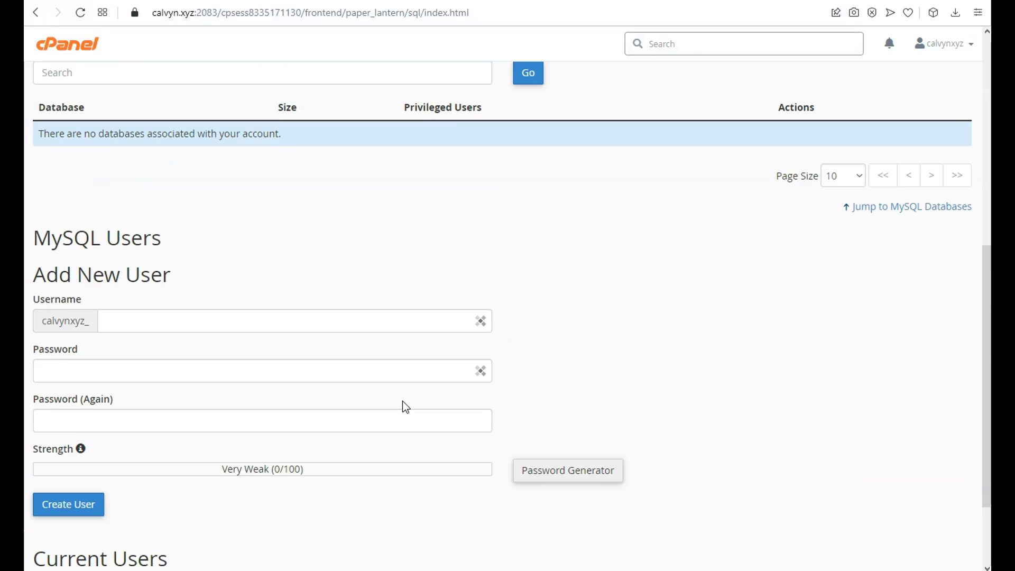
scroll(379, 292, "up", 3)
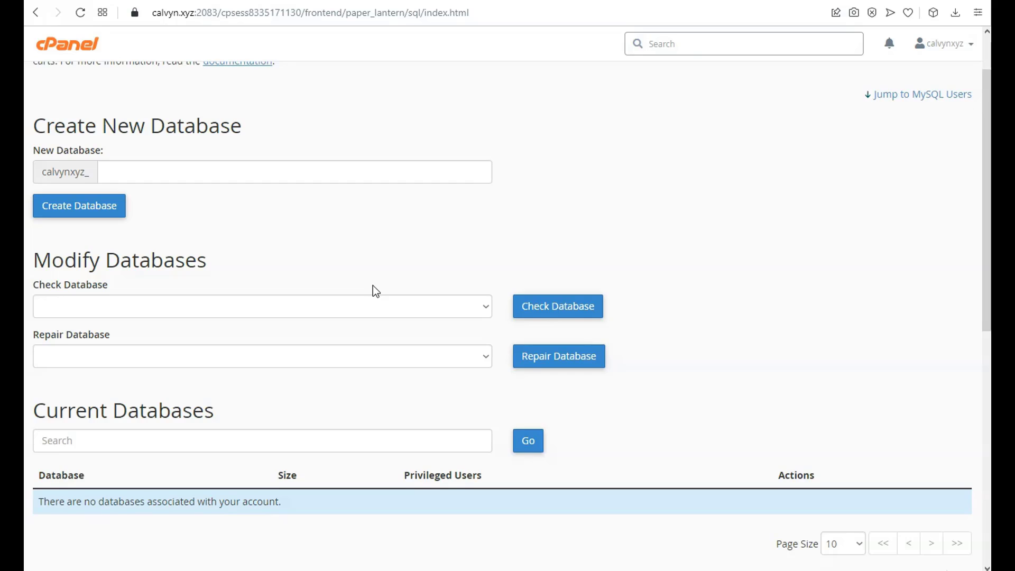
scroll(372, 286, "up", 2)
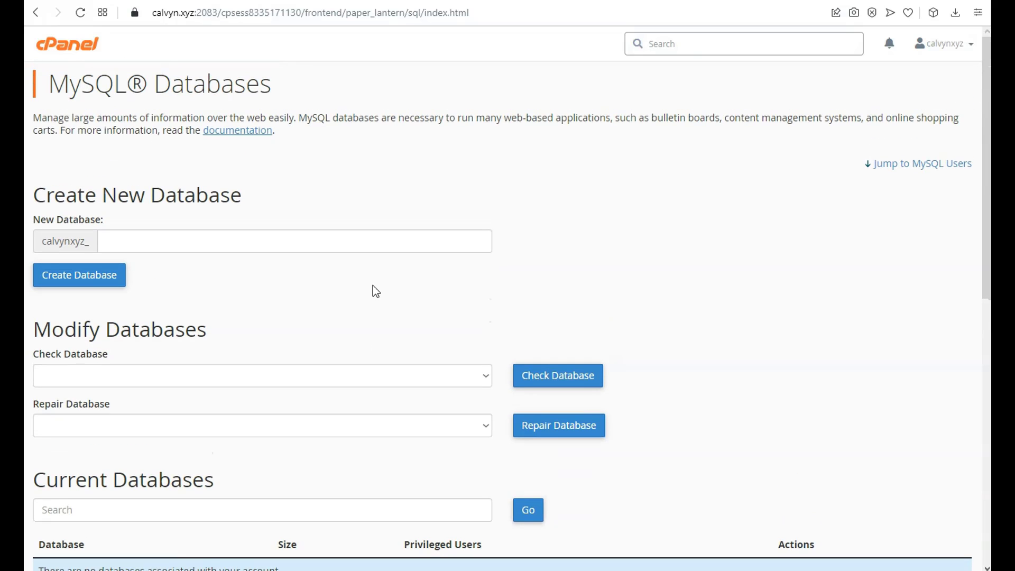
Return to the cPanel home page and open the WordPress installation form in Softaculous.
left_click(65, 45)
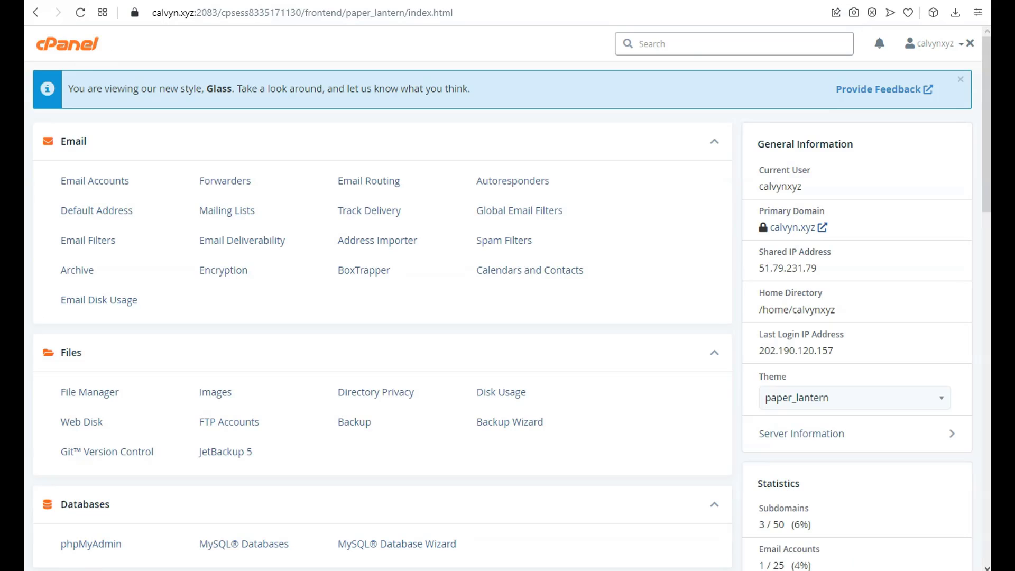
scroll(357, 395, "down", 14)
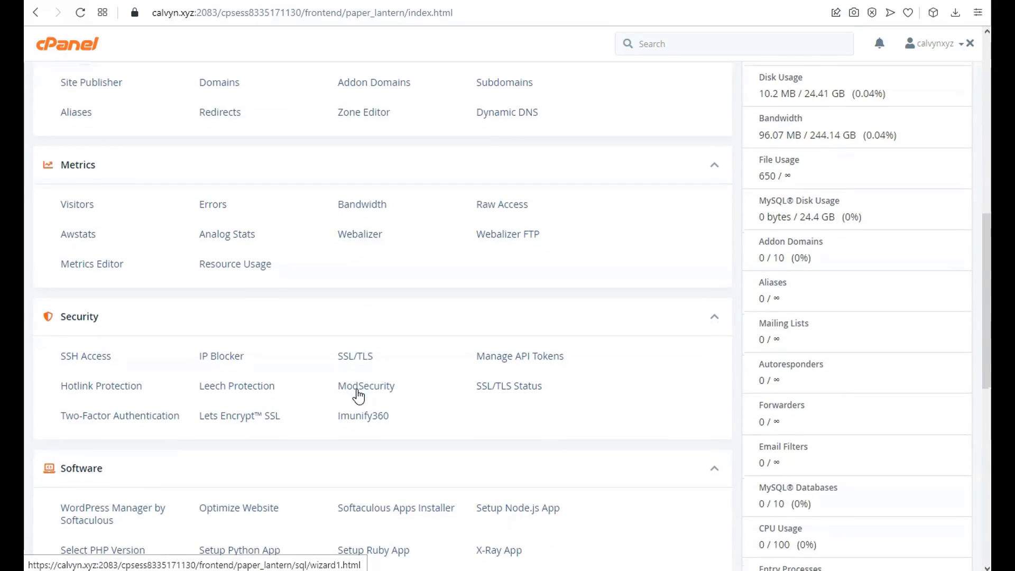
scroll(358, 395, "down", 7)
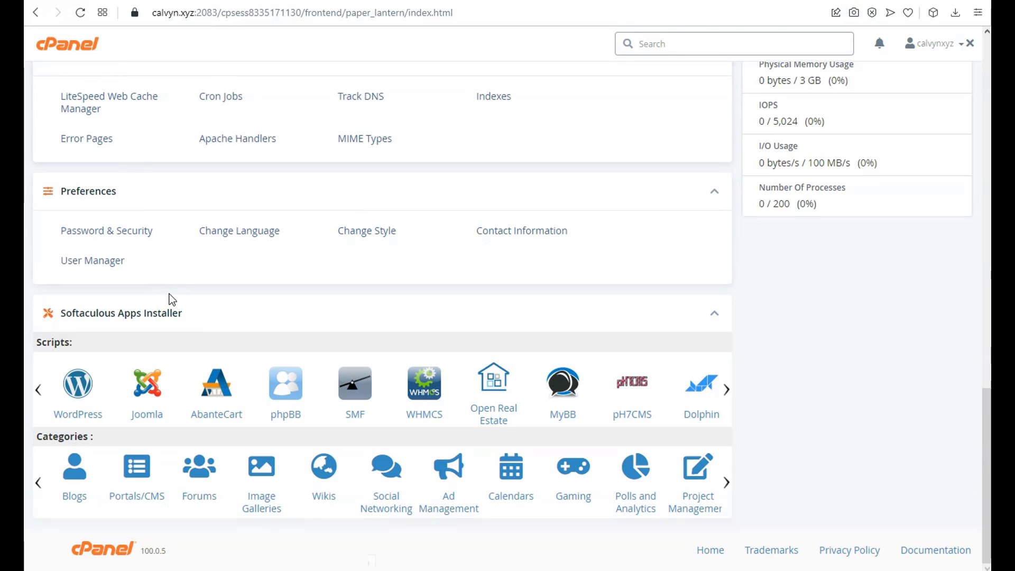
left_click(72, 430)
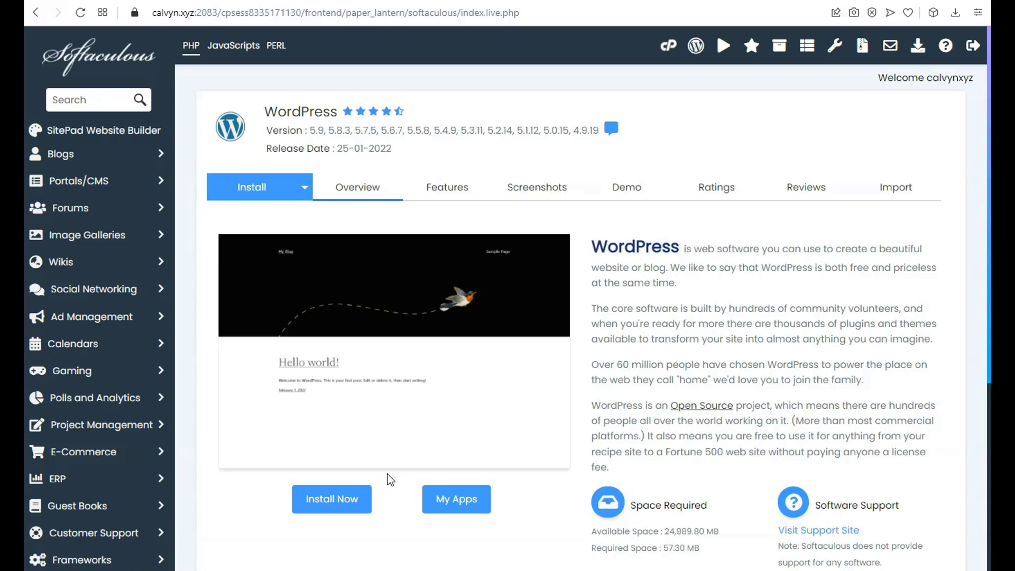
left_click(343, 500)
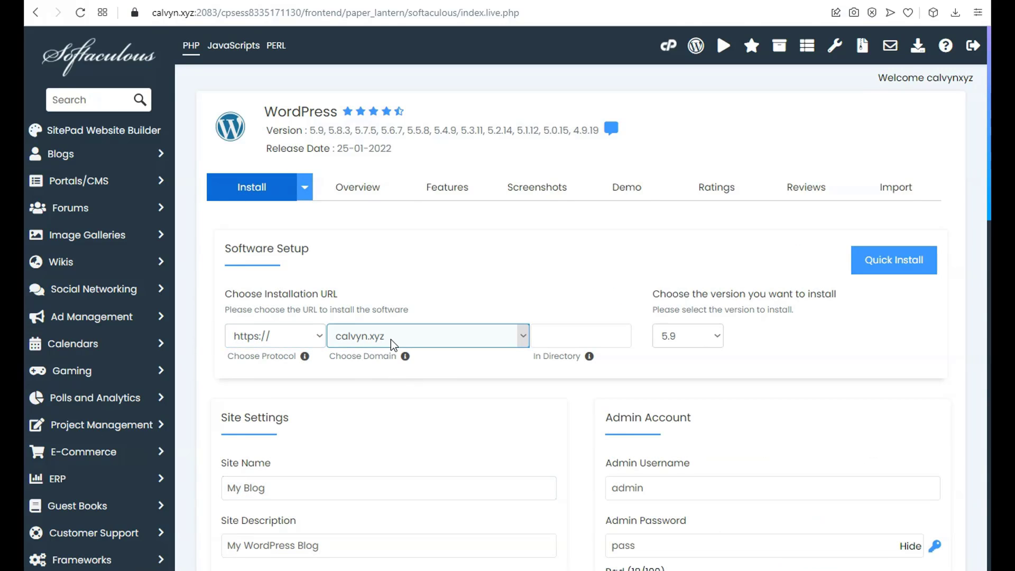
left_click(524, 340)
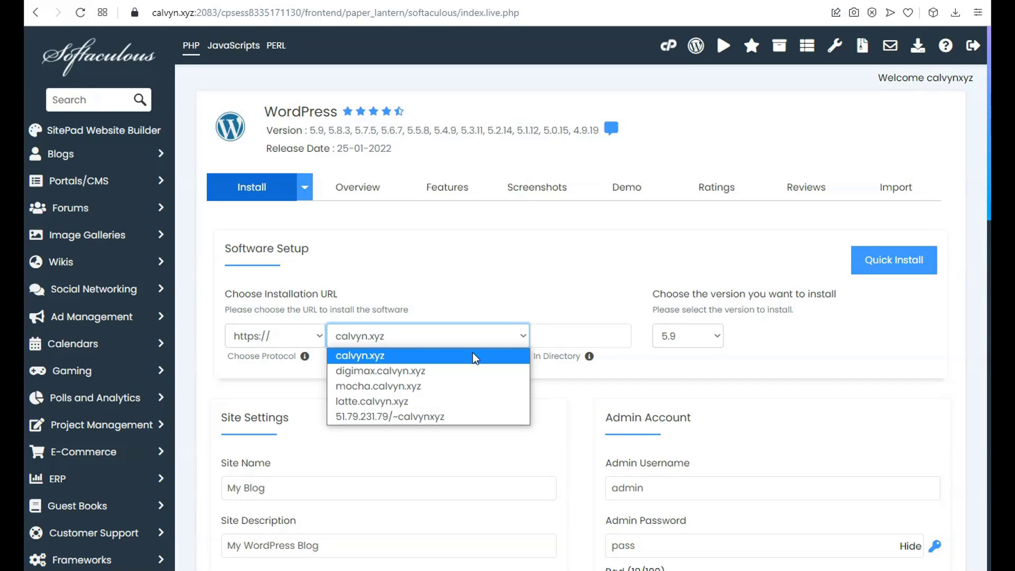
left_click(364, 356)
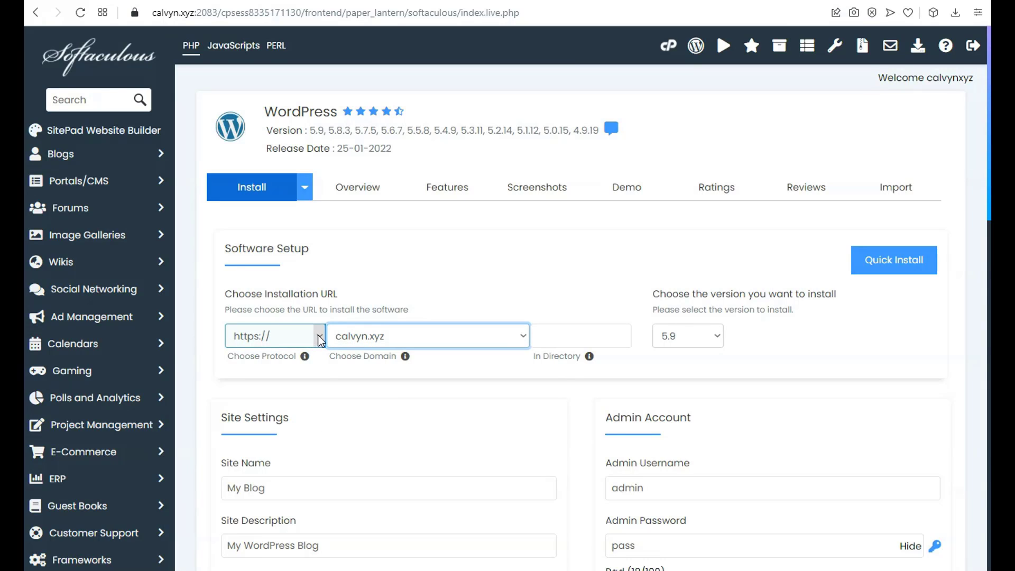
left_click(317, 336)
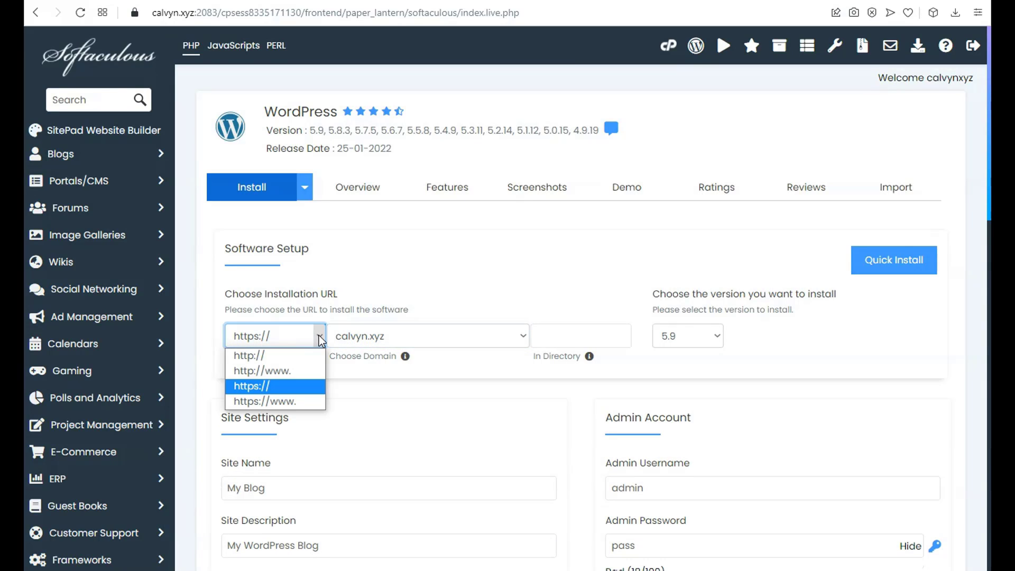
left_click(301, 406)
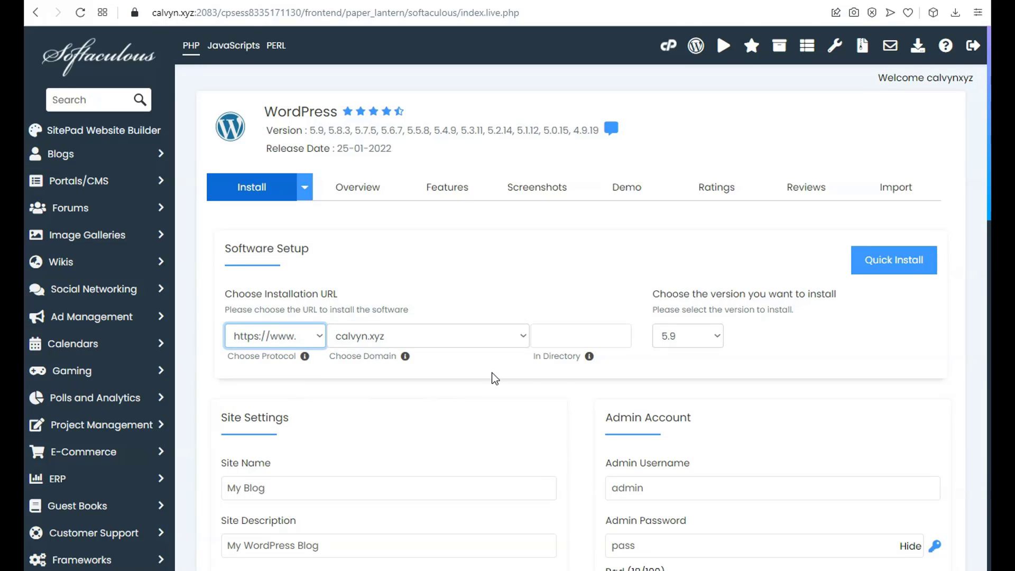
Set the site name to "Calvyn Digital Marketing Agency" and description to "Put all your marketing burden on us", and enter the admin username and password.
scroll(482, 425, "down", 4)
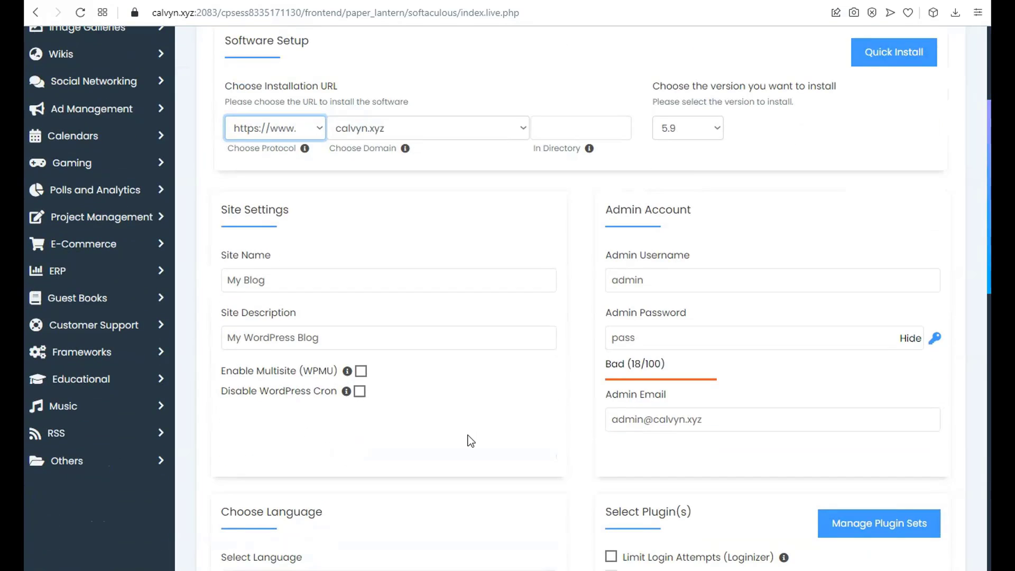
left_click_drag(269, 281, 210, 283)
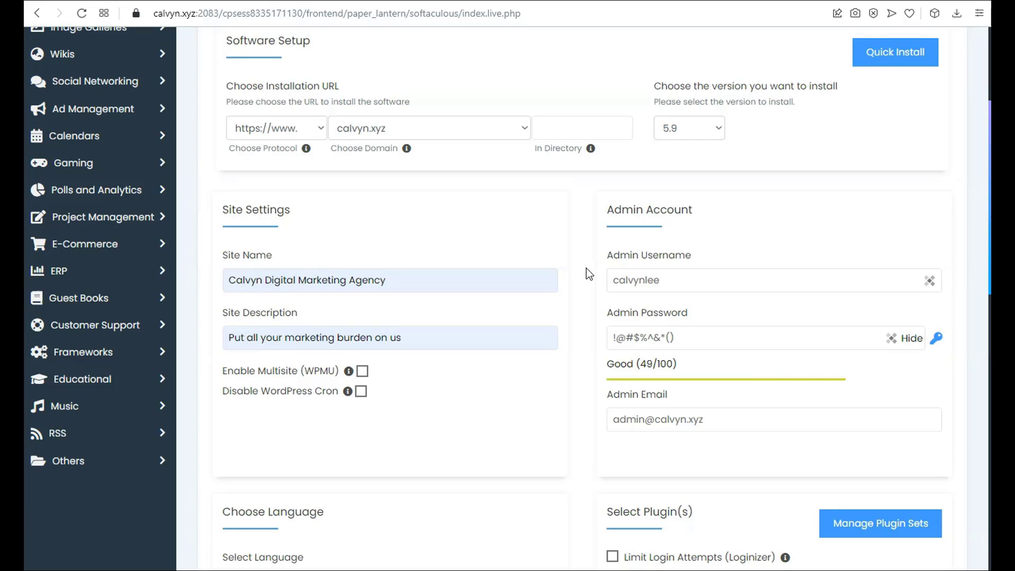
left_click(670, 273)
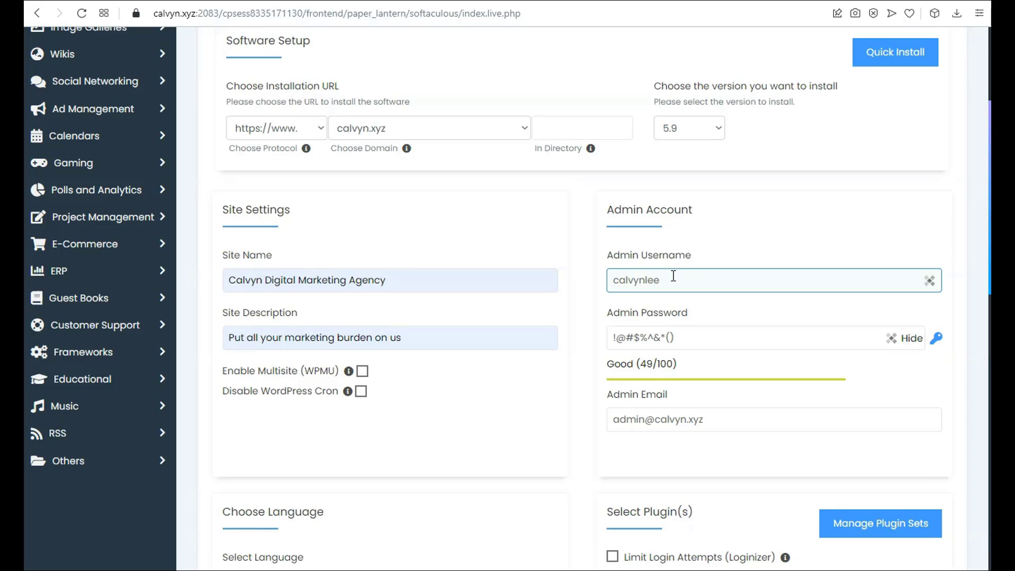
left_click(982, 261)
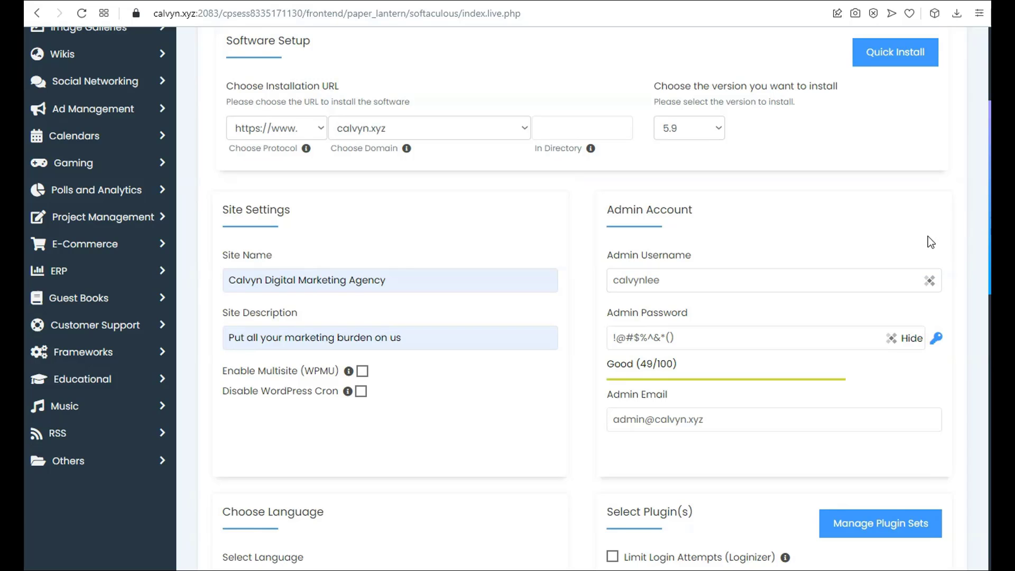
scroll(897, 241, "down", 4)
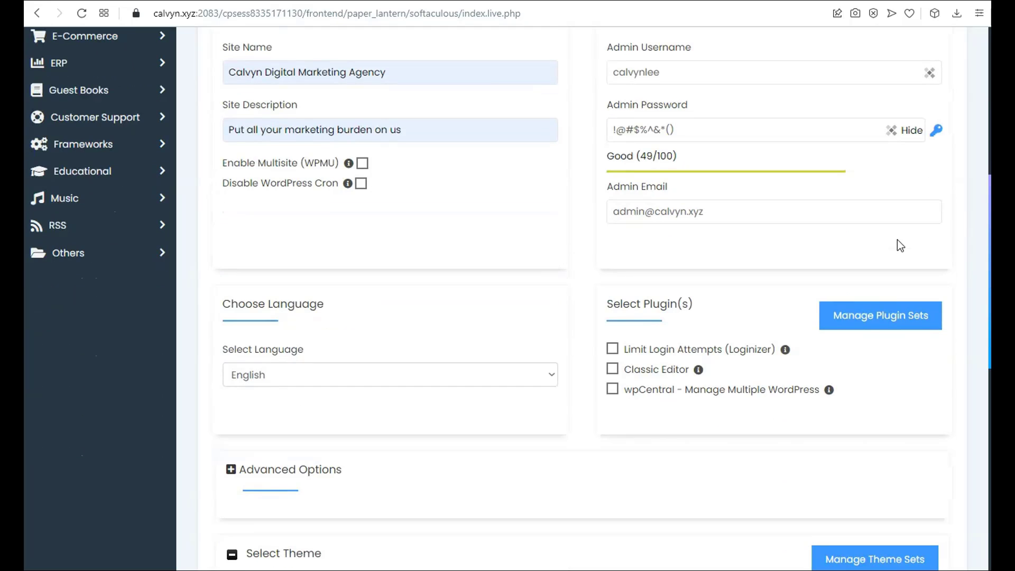
scroll(896, 239, "down", 8)
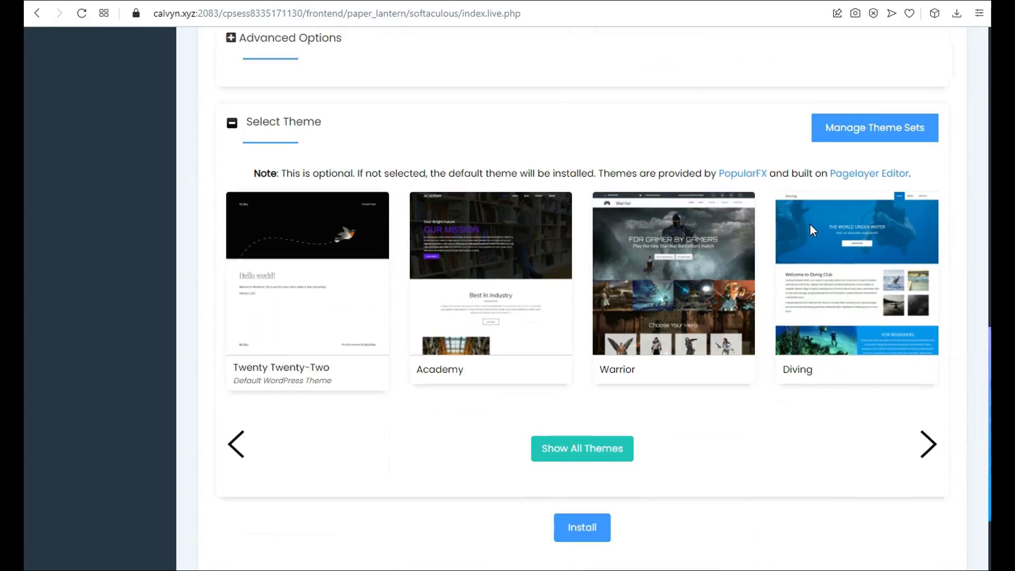
scroll(812, 230, "down", 3)
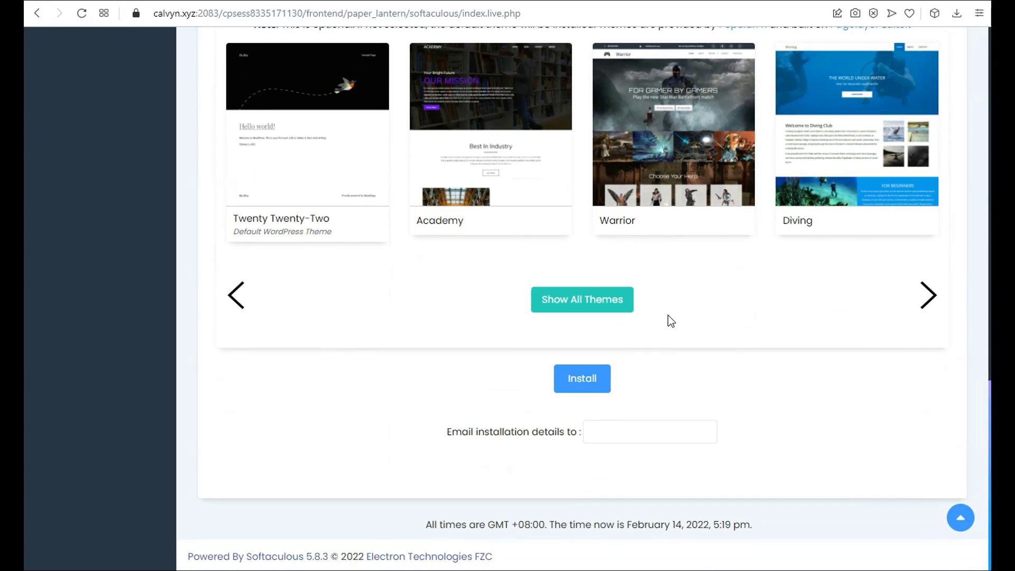
left_click(583, 384)
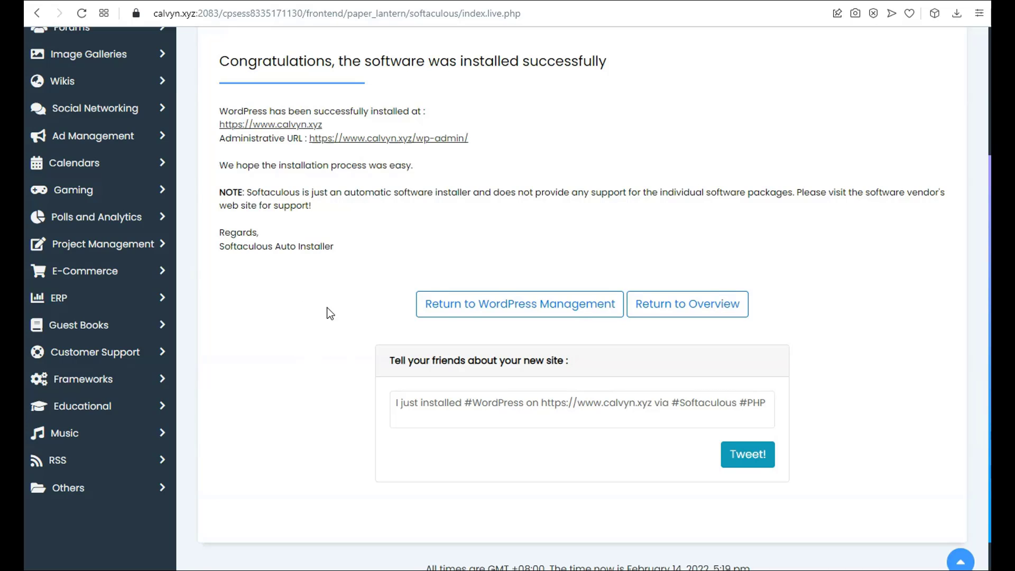
left_click(276, 125)
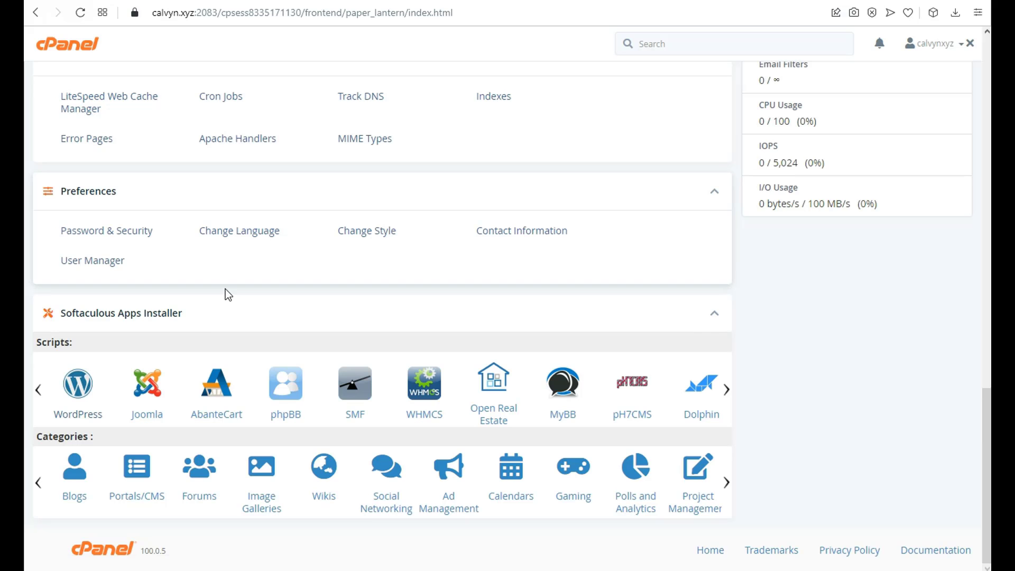
Return to the cPanel home page, reopen the Softaculous WordPress installation form and look through its settings from Software Setup to the theme selection.
scroll(249, 328, "up", 20)
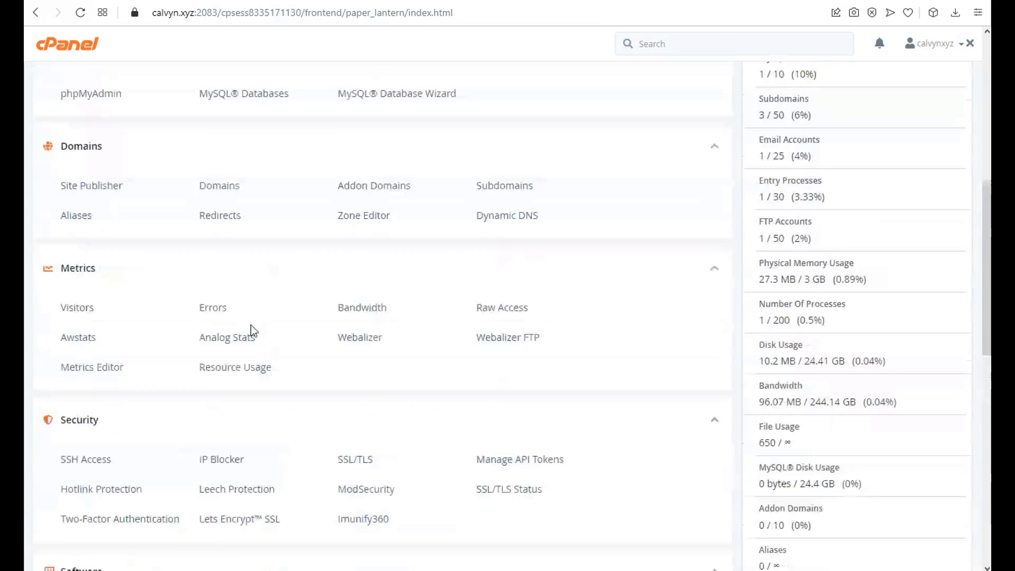
scroll(985, 107, "down", 20)
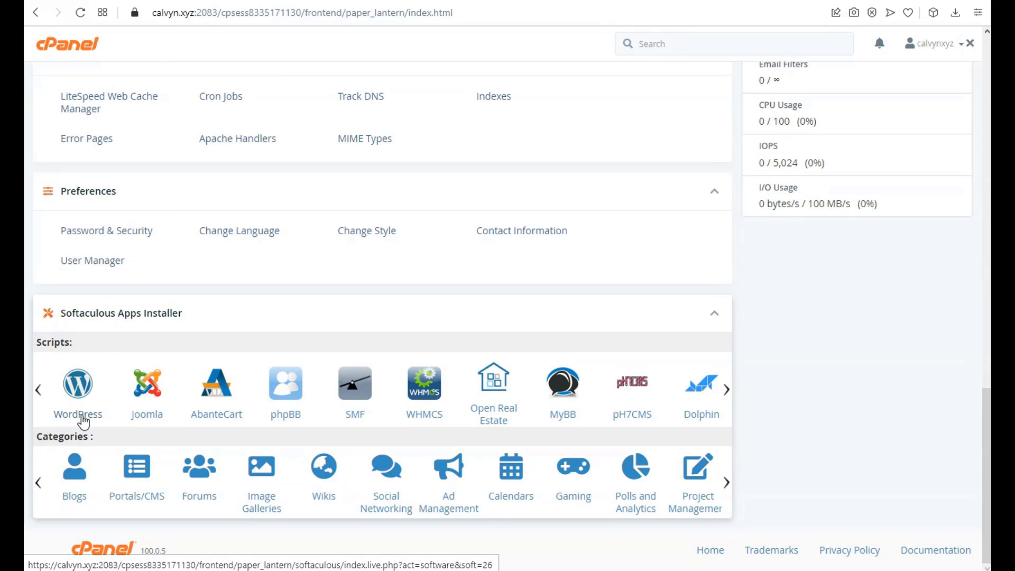
left_click(212, 1)
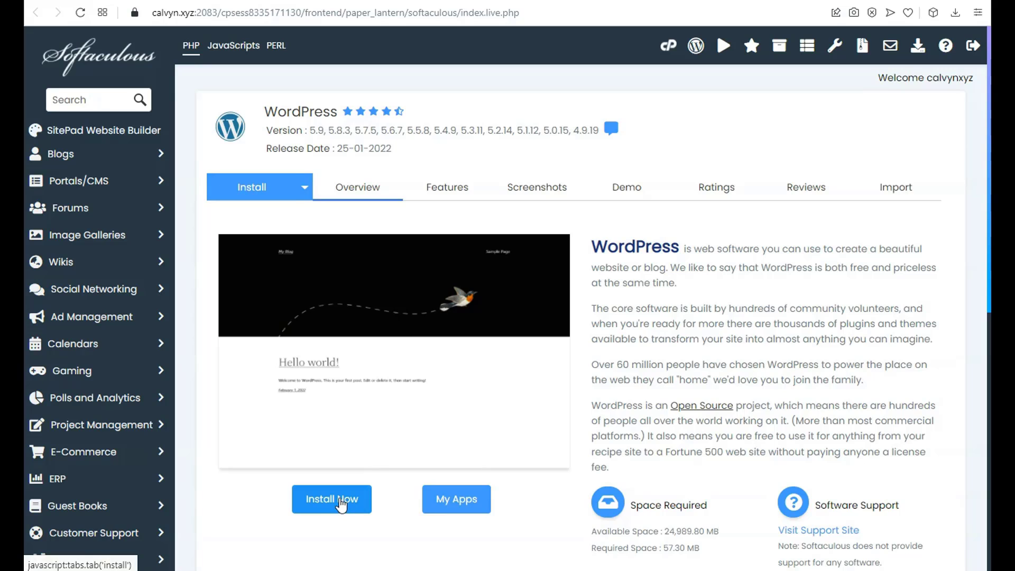
left_click(344, 501)
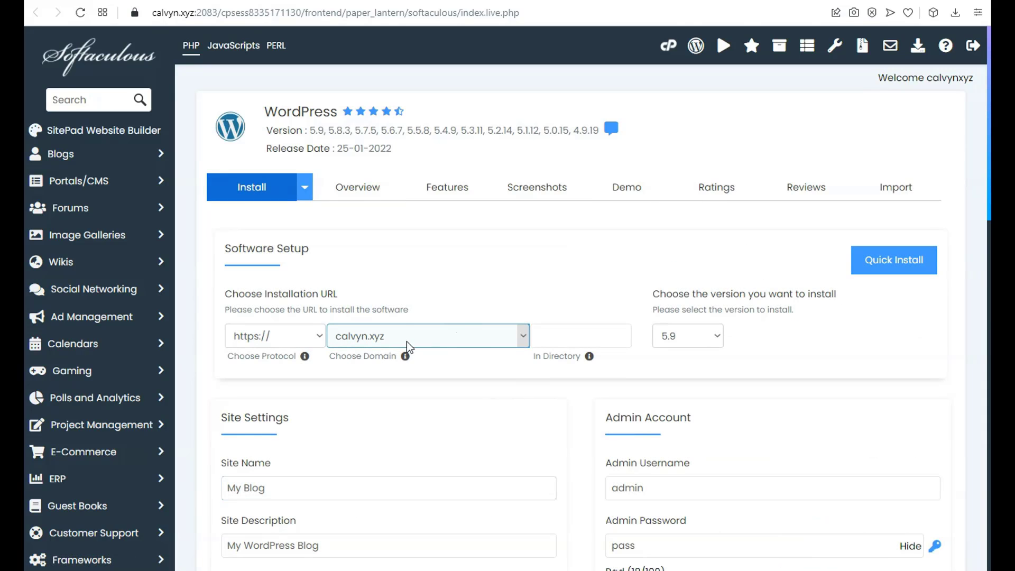
scroll(507, 317, "down", 4)
scroll(521, 336, "down", 15)
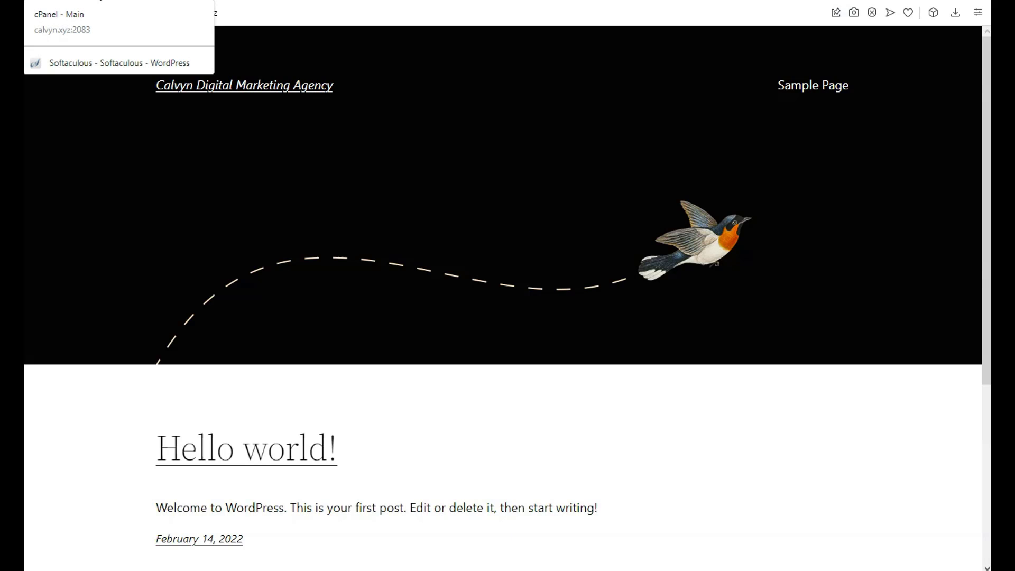
Go back to the cPanel home page and open the MySQL Databases page.
left_click(97, 0)
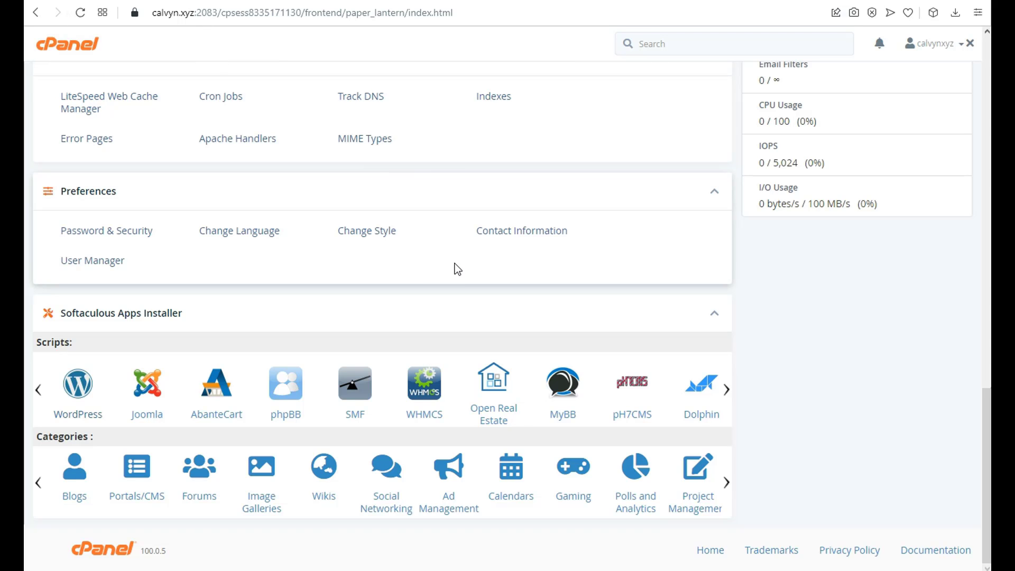
scroll(449, 275, "up", 15)
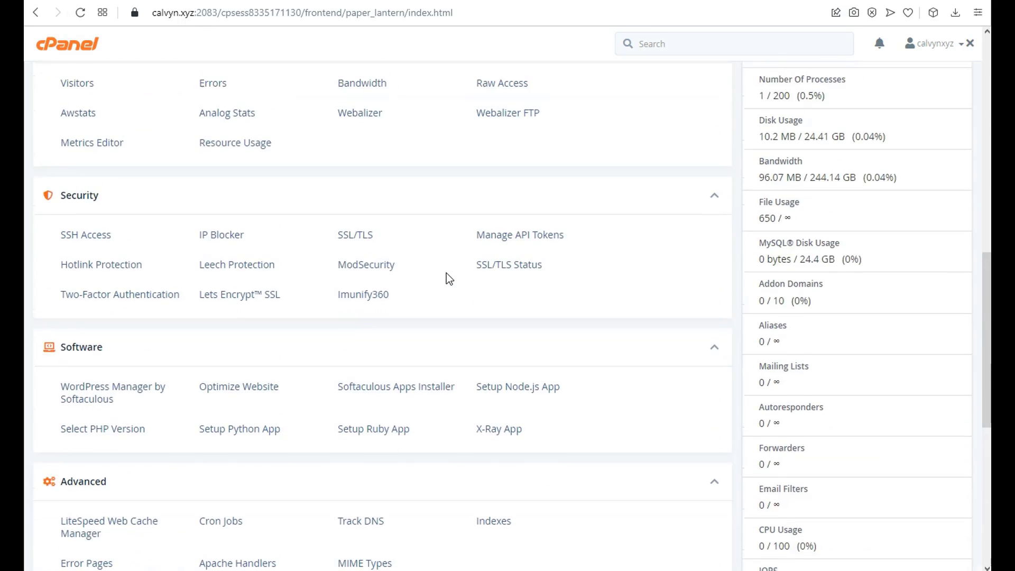
scroll(446, 273, "up", 5)
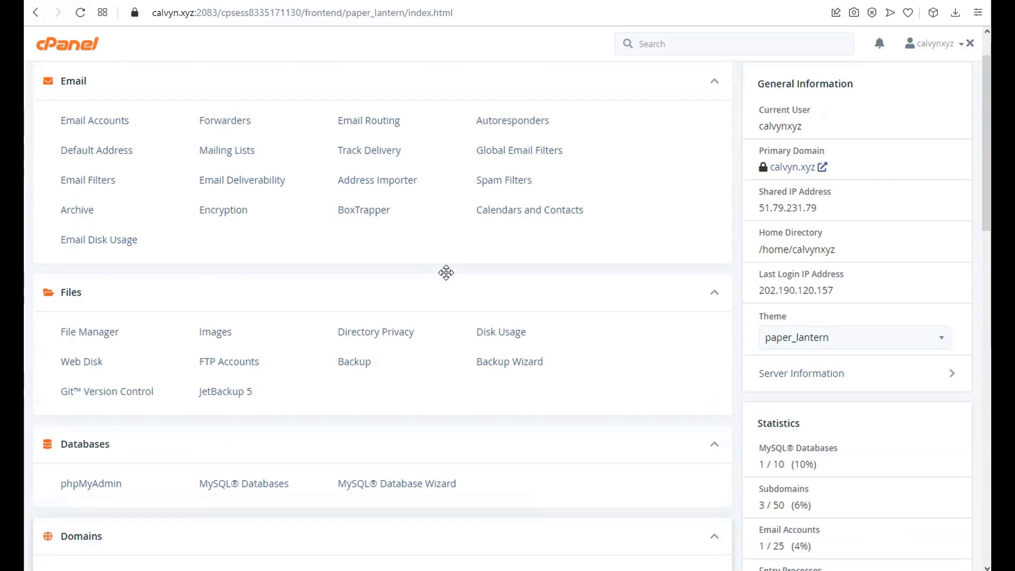
scroll(415, 291, "down", 1)
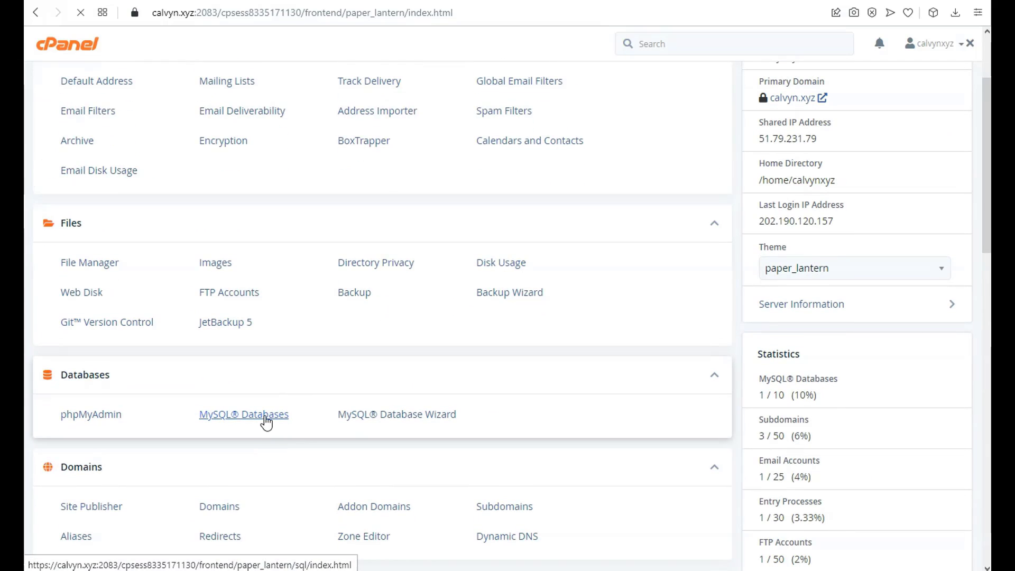
left_click(267, 417)
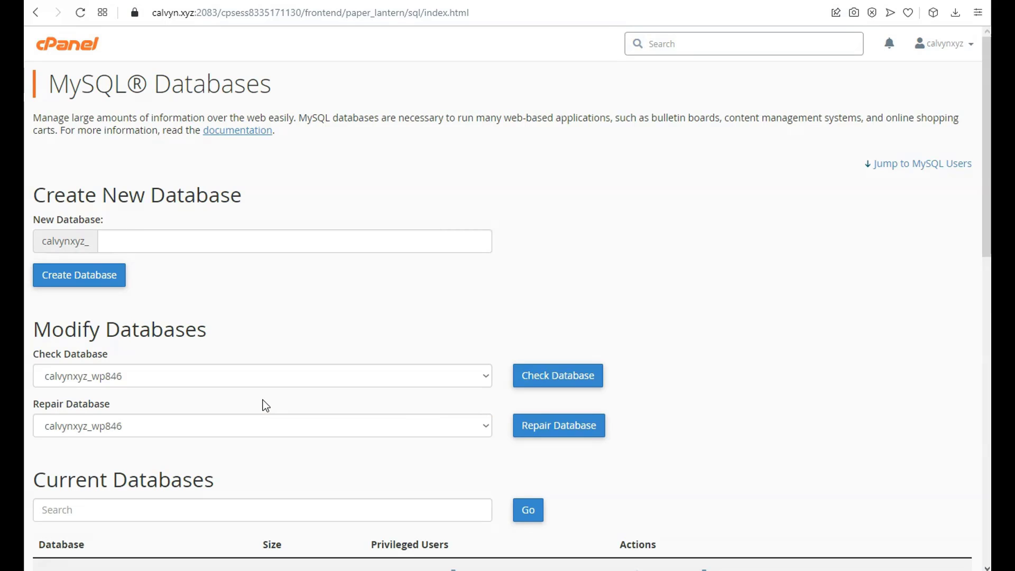
Examine the database, privileged user and Current Users entries of the new installation, and return to the Softaculous WordPress installation form.
scroll(264, 402, "down", 3)
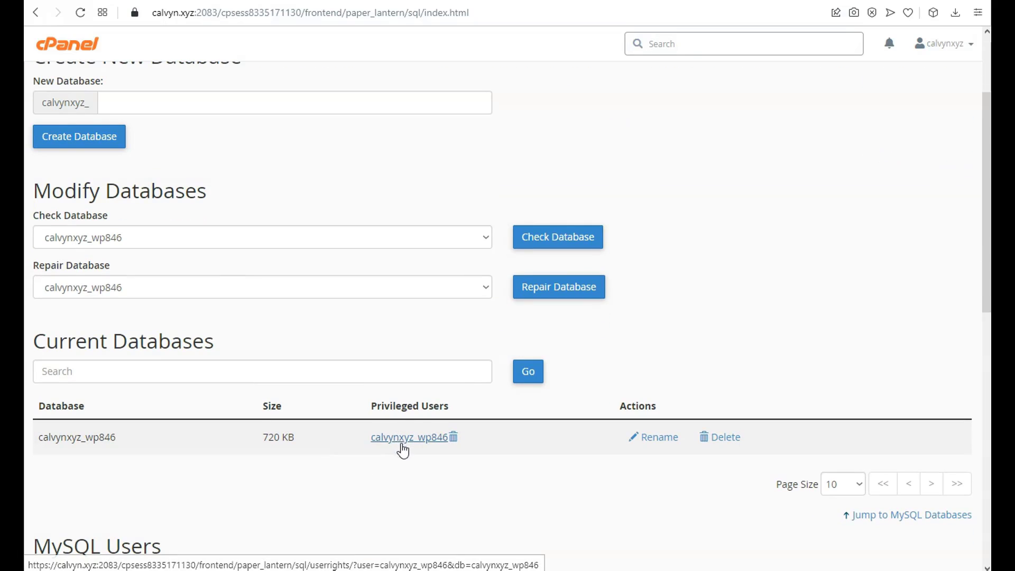
scroll(415, 426, "down", 1)
scroll(396, 444, "up", 3)
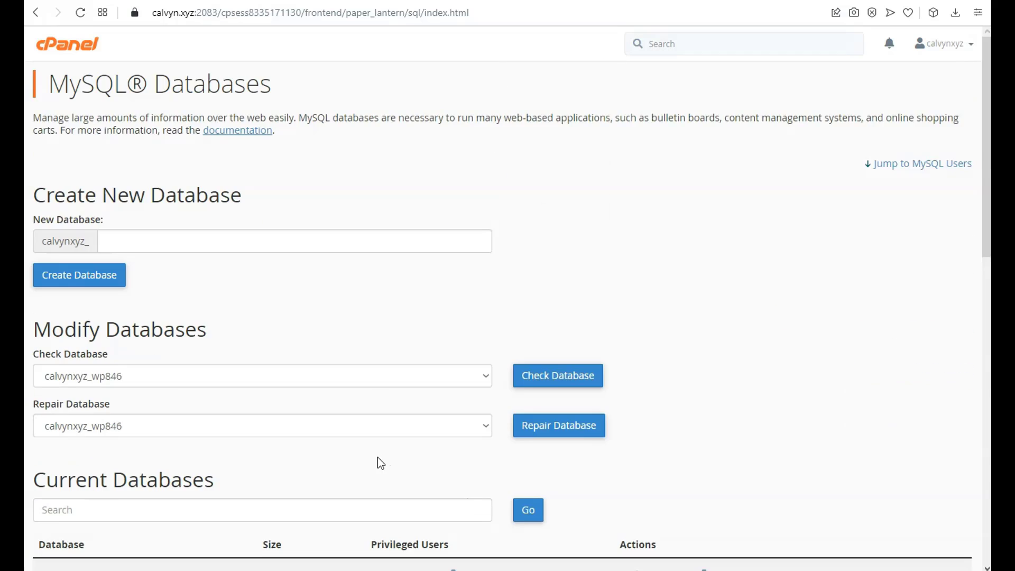
scroll(377, 458, "down", 3)
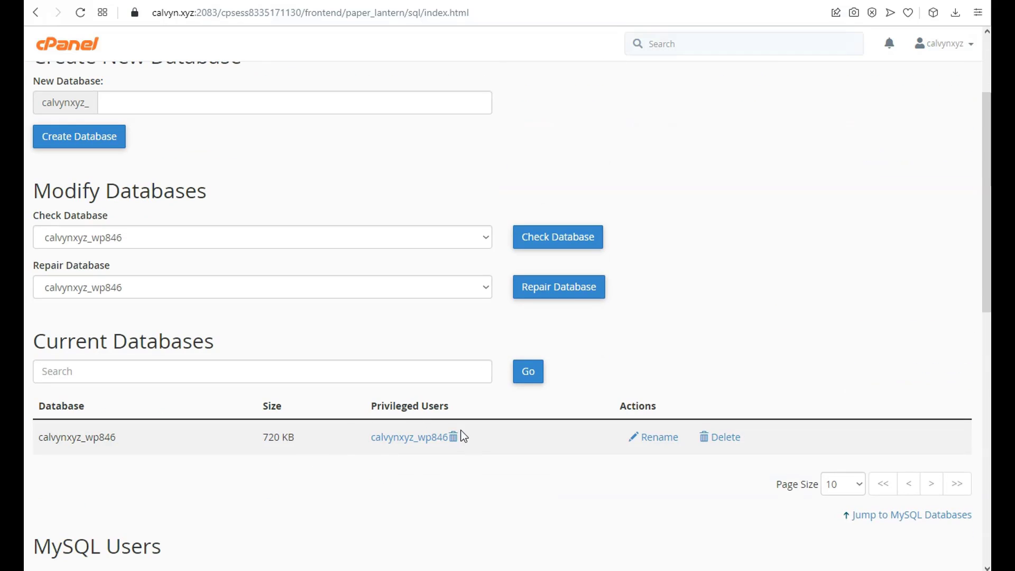
scroll(399, 473, "down", 6)
scroll(399, 475, "down", 5)
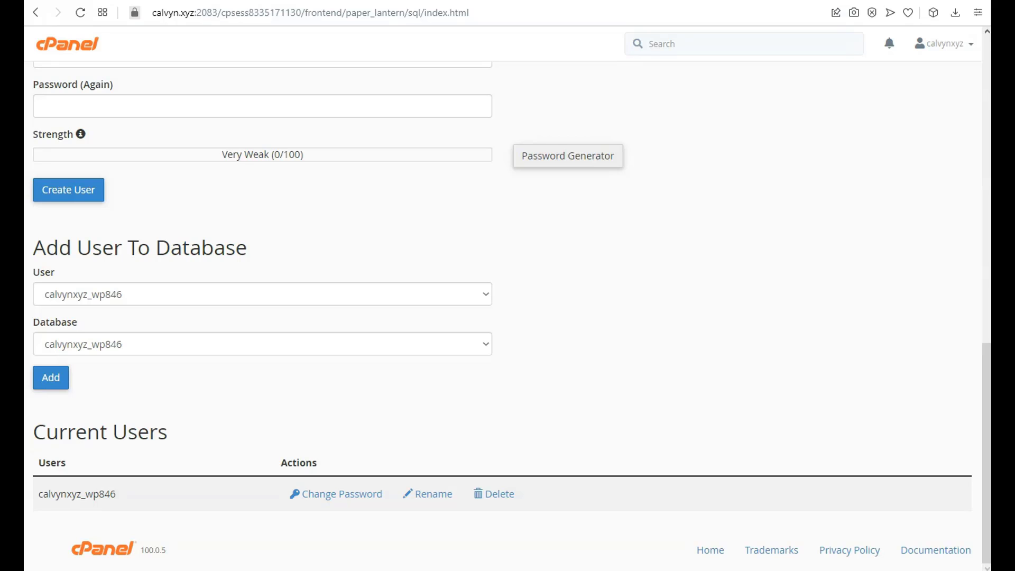
scroll(192, 67, "up", 5)
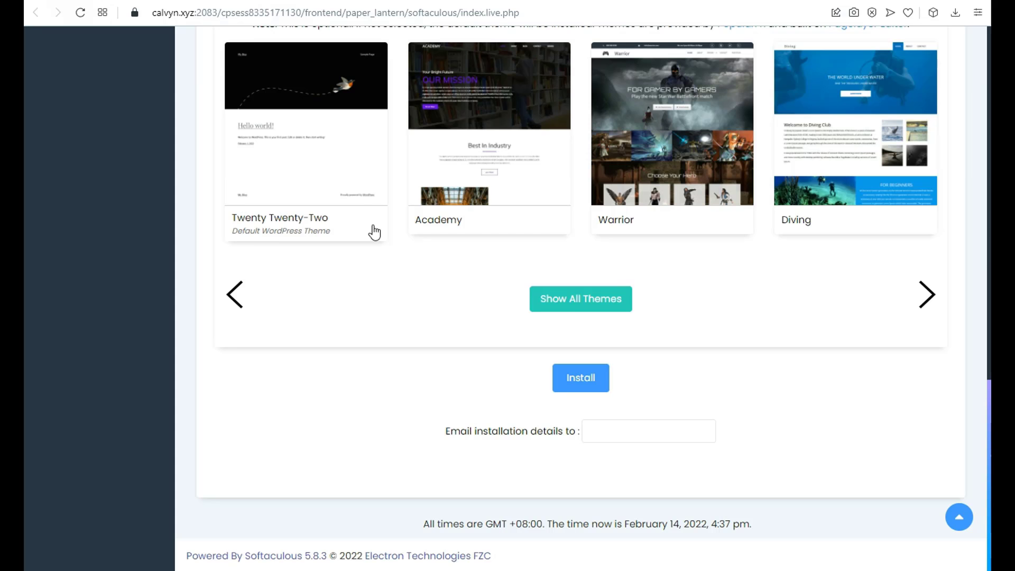
scroll(375, 222, "up", 15)
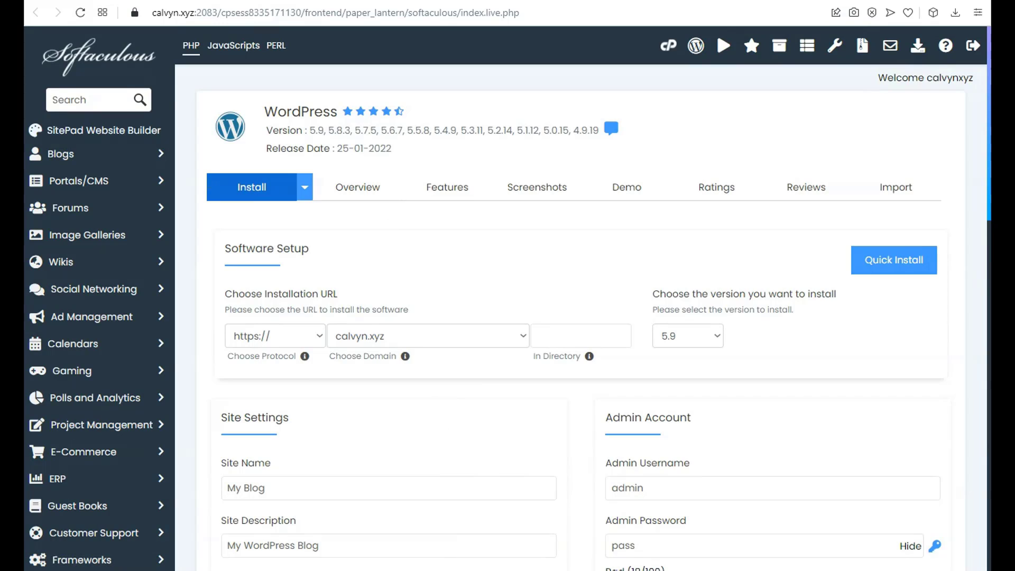